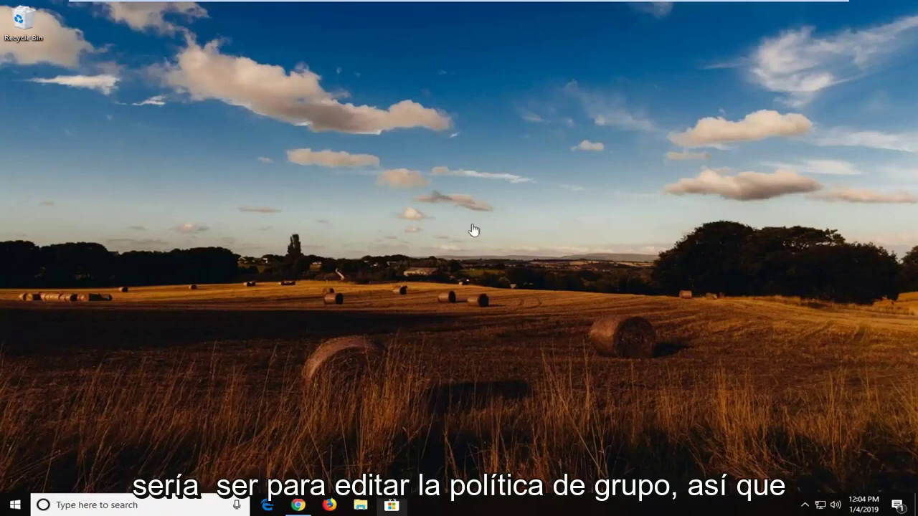
Search the Start menu for 'group policy' and launch the Edit group policy match
click(15, 506)
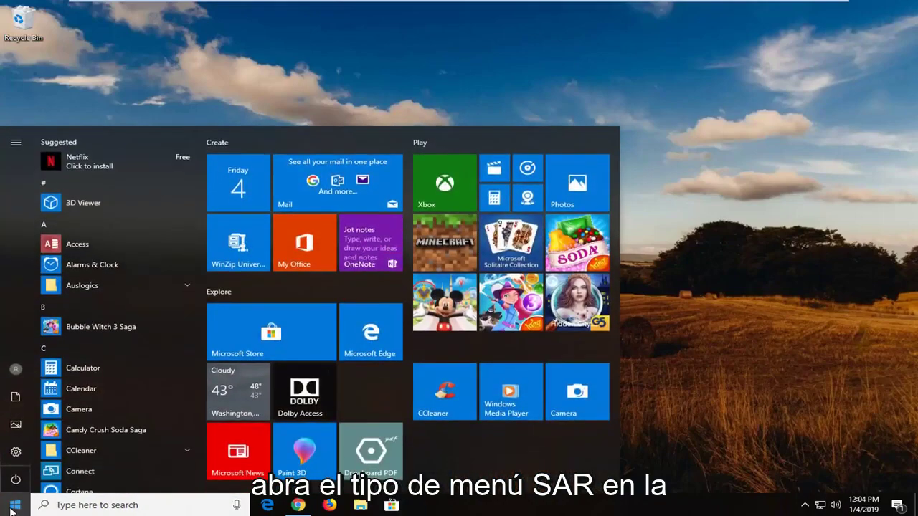
text(group)
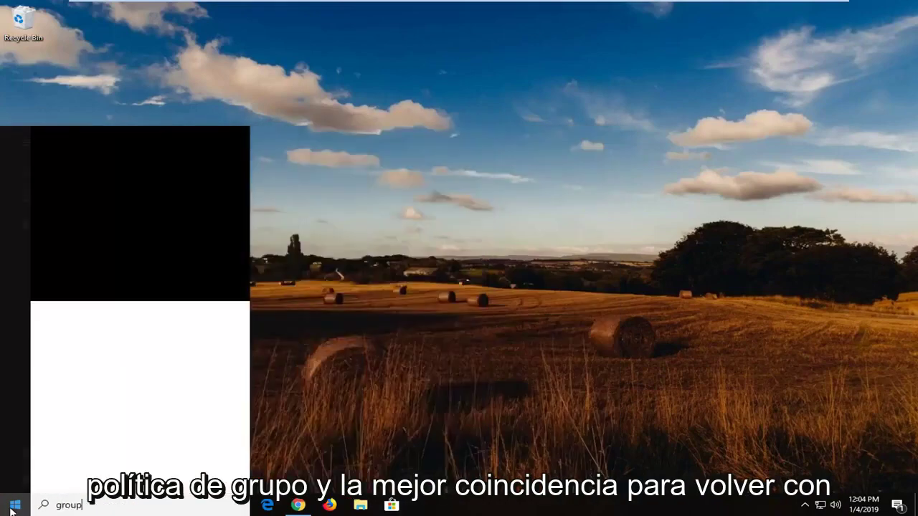
text( policy)
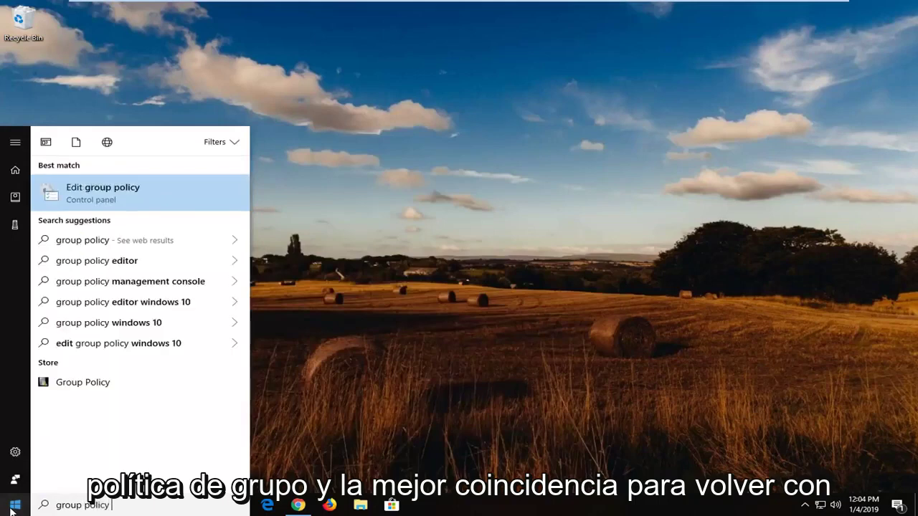
click(107, 192)
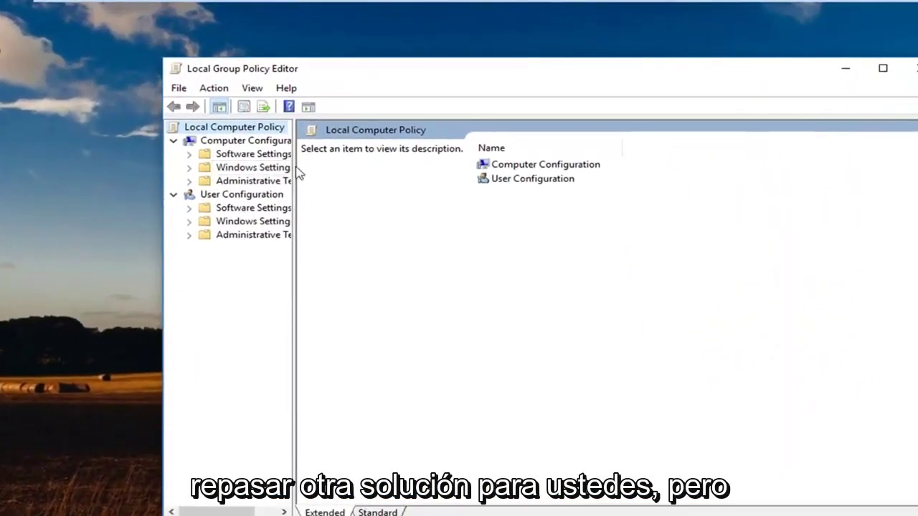
Widen the tree pane, expand Computer Configuration > Administrative Templates, and collapse User Configuration
drag(296, 169, 378, 168)
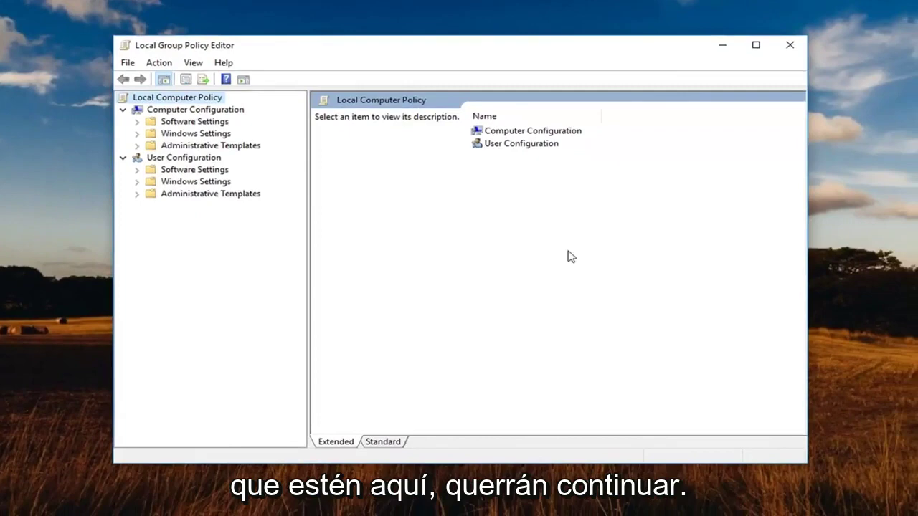
click(185, 109)
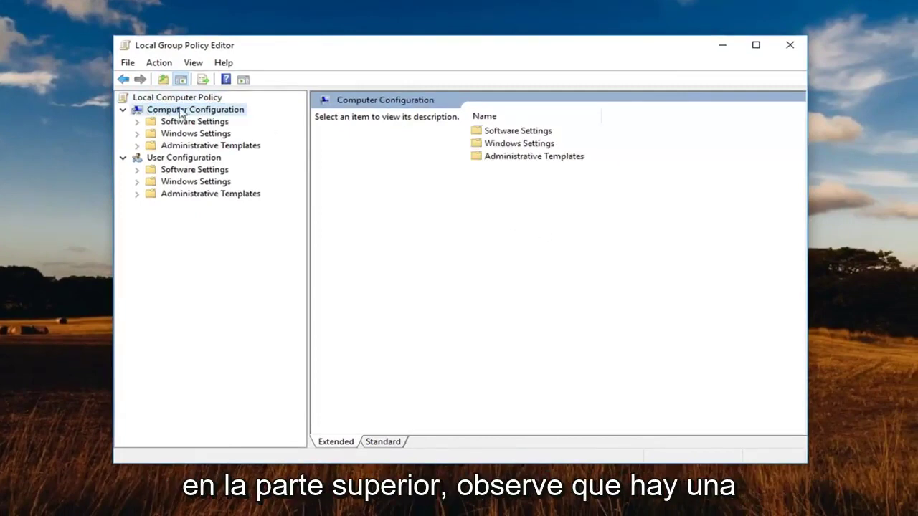
click(169, 158)
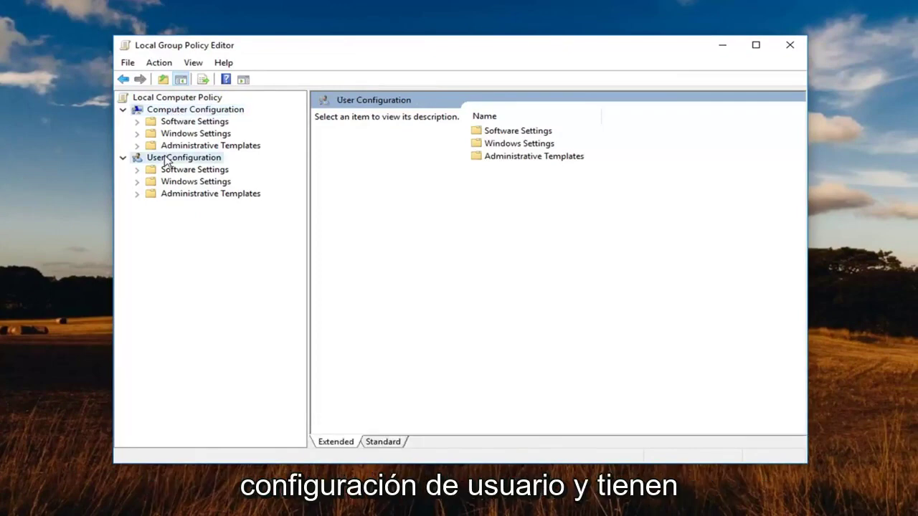
click(178, 195)
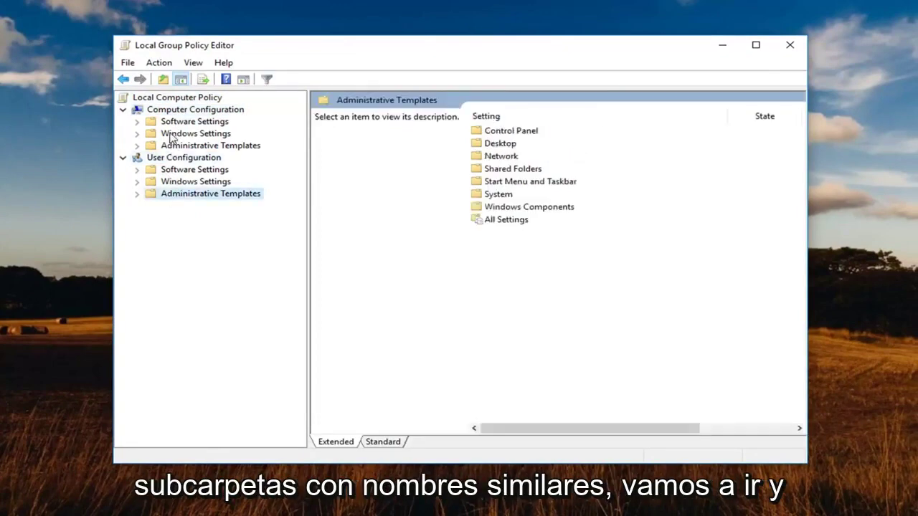
click(174, 122)
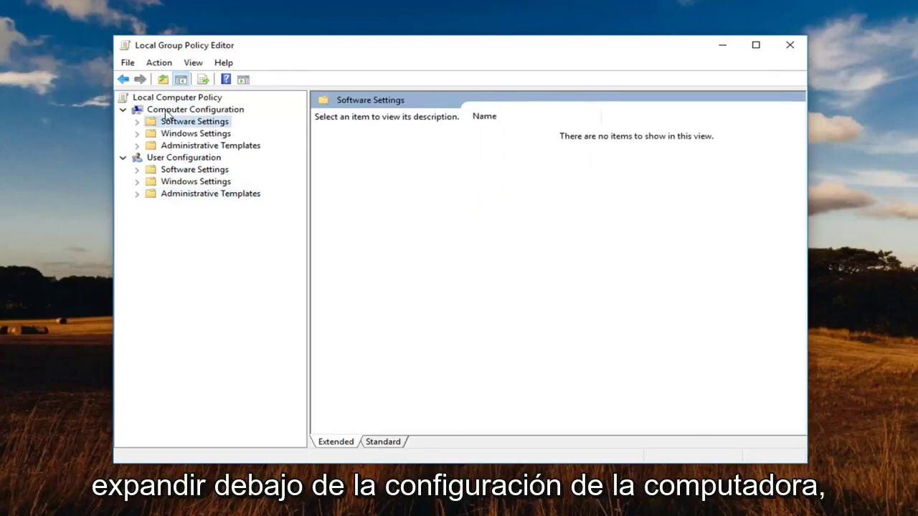
click(174, 145)
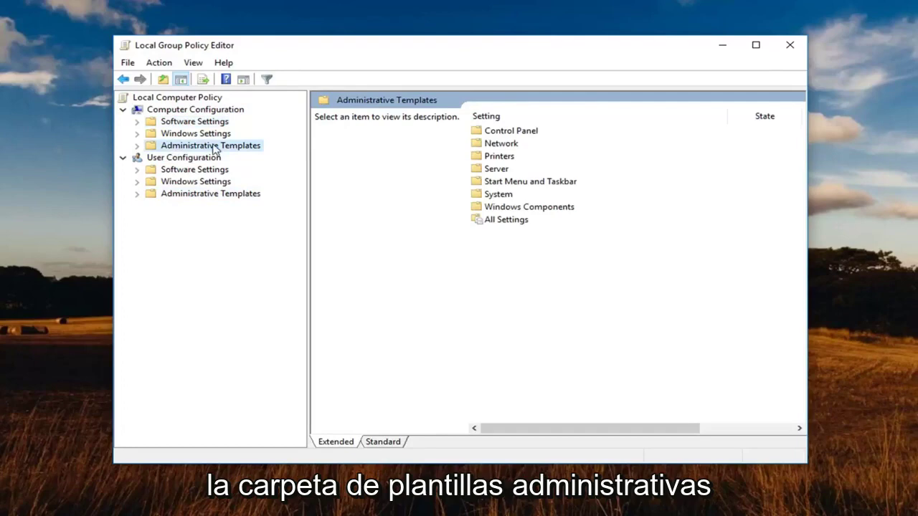
click(137, 146)
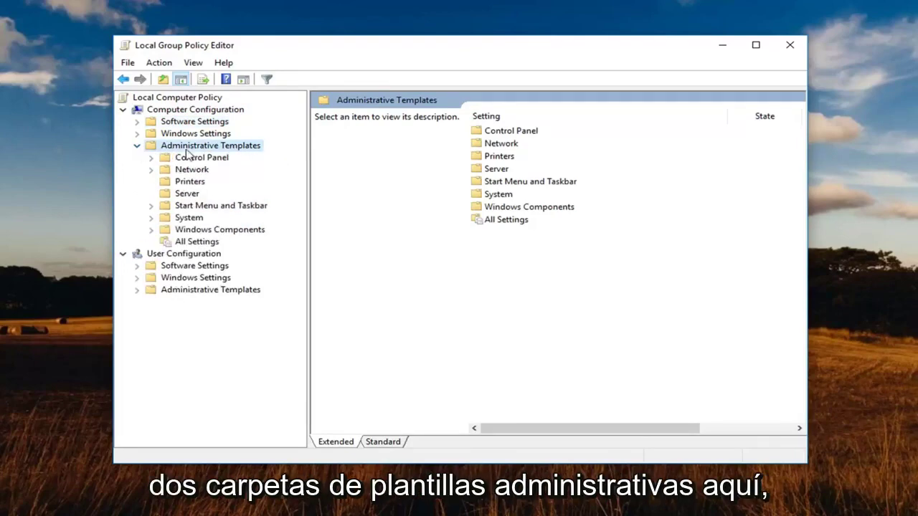
click(123, 254)
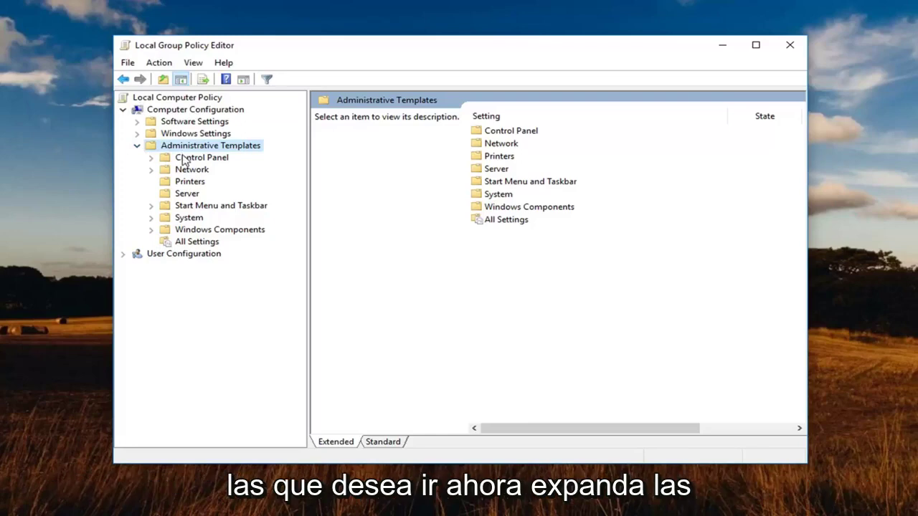
Expand Windows Components and open the Windows Defender Antivirus policy folder
click(177, 230)
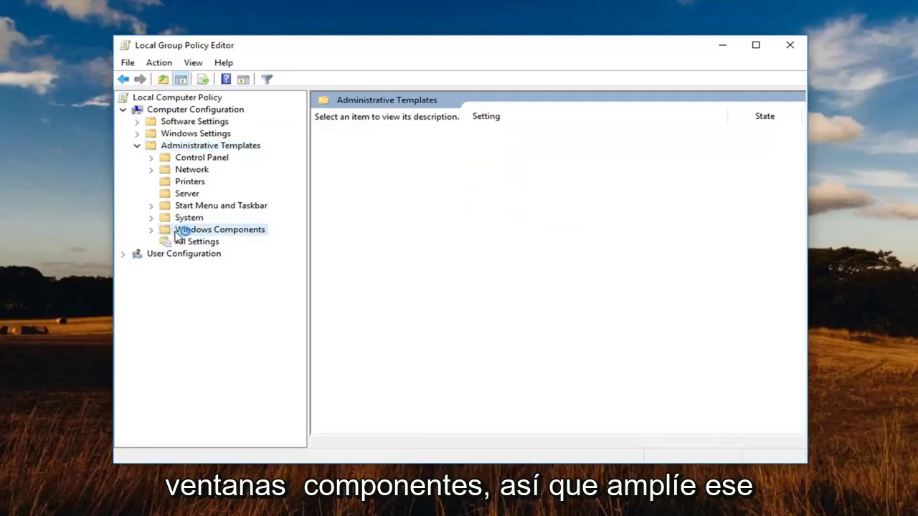
click(151, 230)
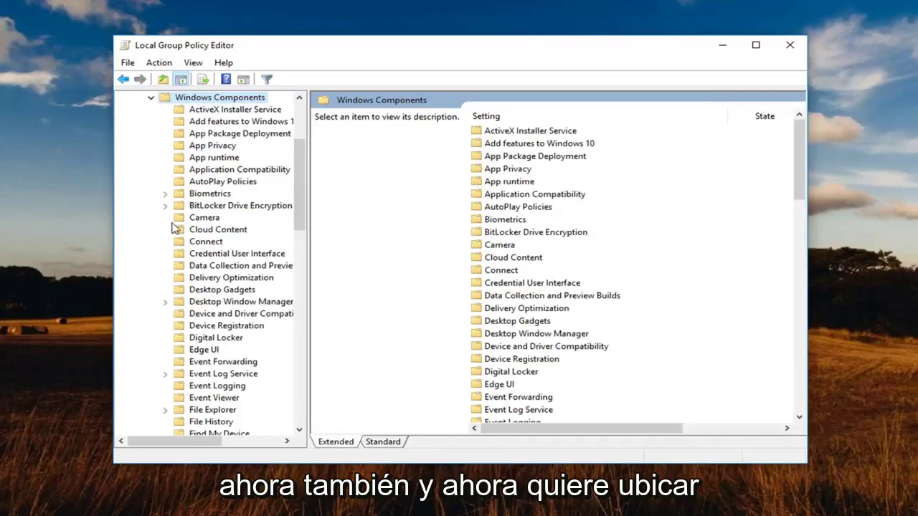
scroll(233, 244, down, 7)
scroll(233, 244, down, 7)
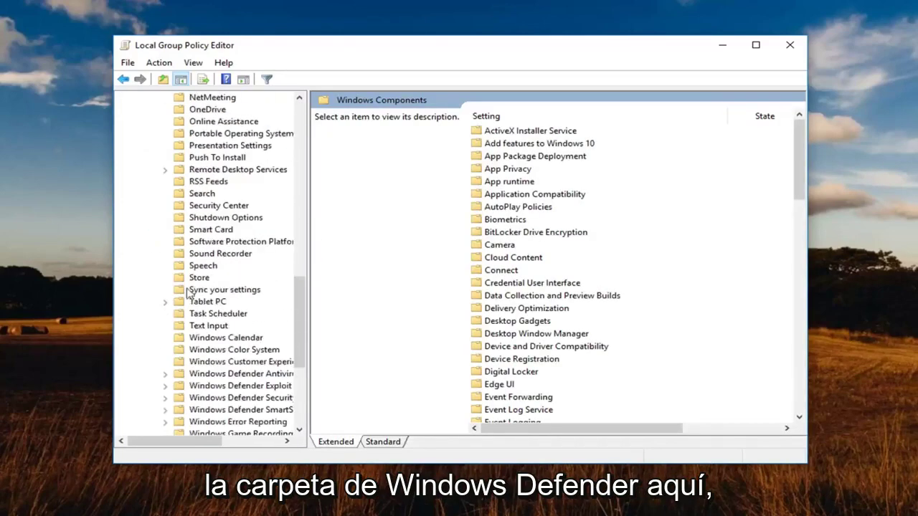
scroll(189, 289, down, 1)
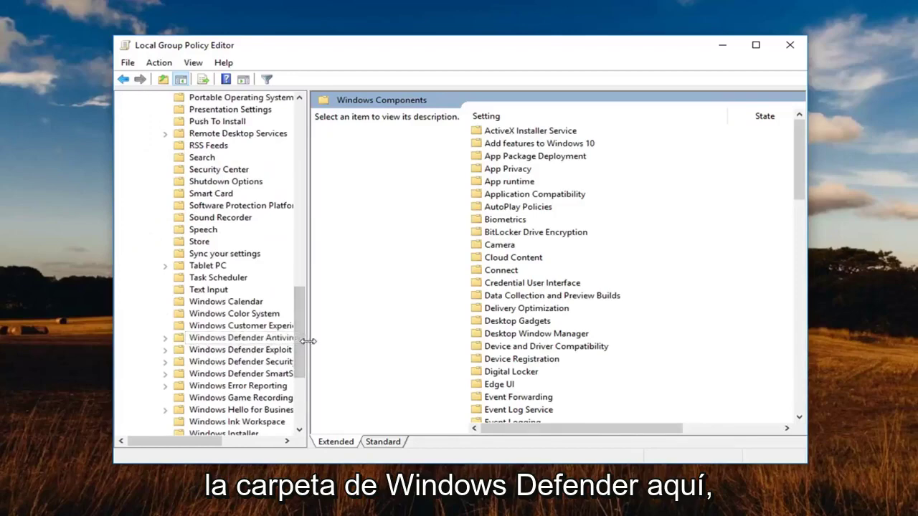
drag(309, 341, 400, 341)
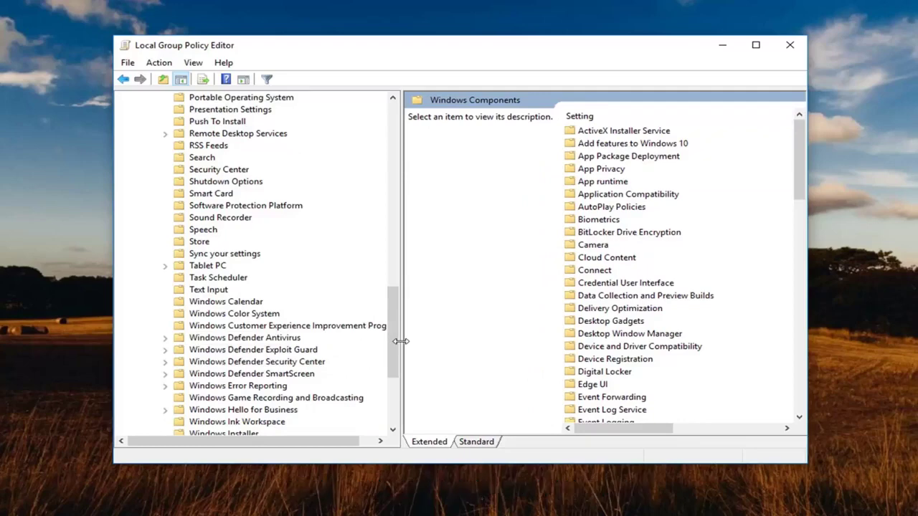
click(244, 338)
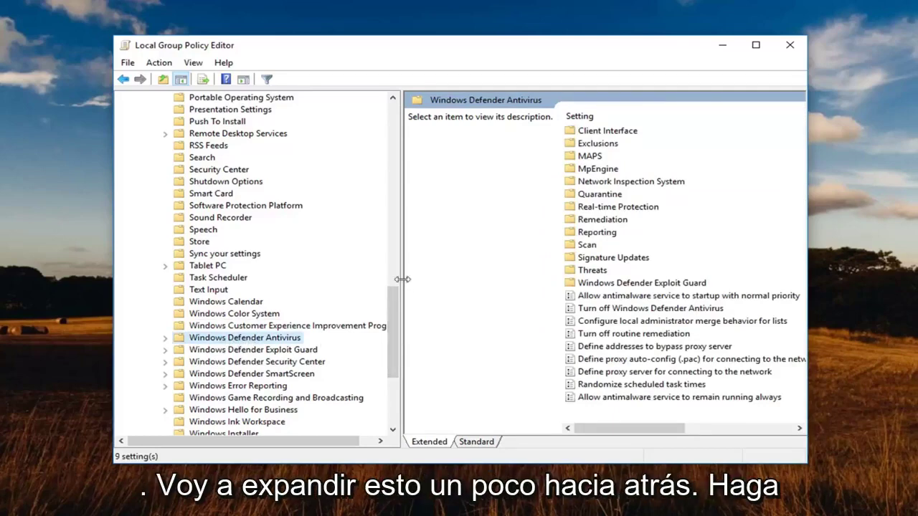
Resize the tree pane and editor window so the policies' State column is visible
drag(402, 279, 383, 279)
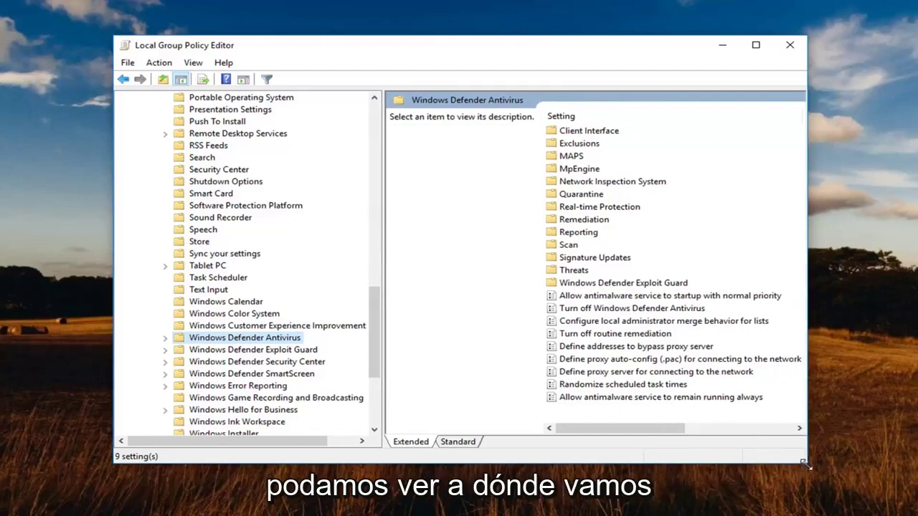
drag(807, 468, 911, 511)
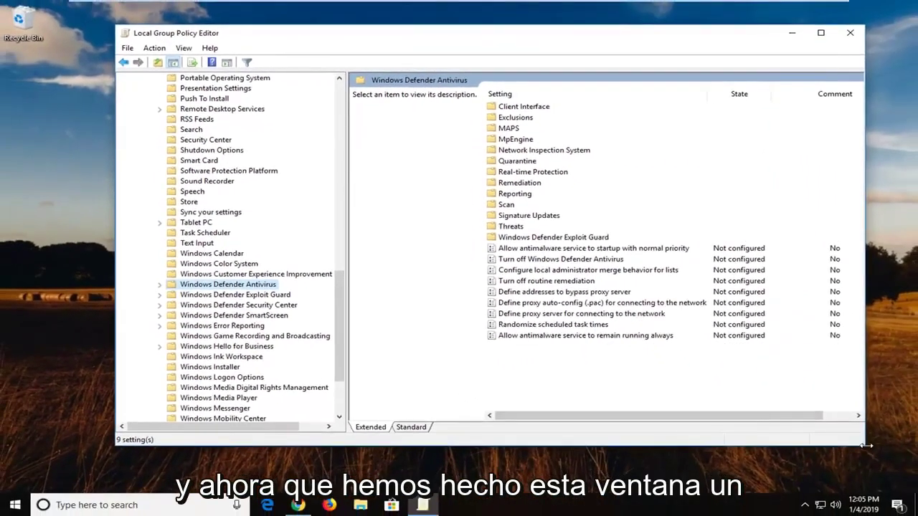
drag(866, 449, 915, 470)
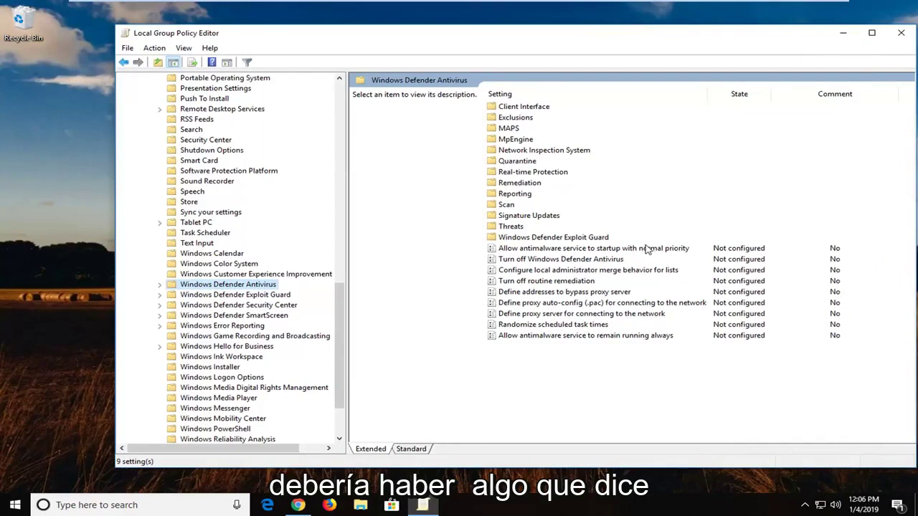
Set the Turn off Windows Defender Antivirus policy to Disabled and apply it
click(573, 260)
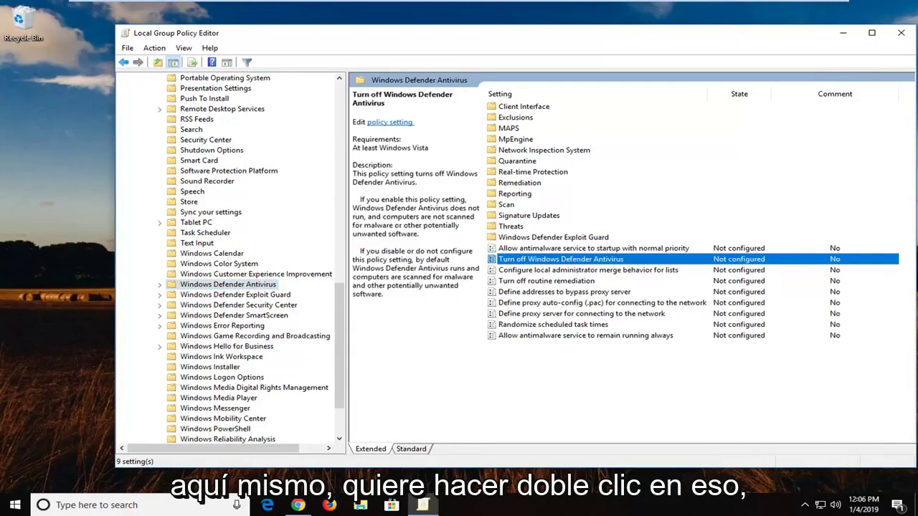
double_click(561, 259)
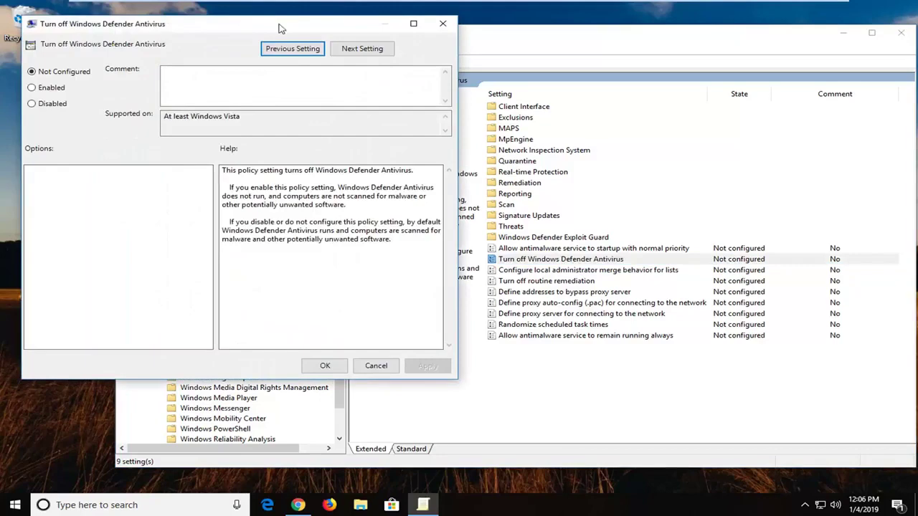
drag(281, 29, 551, 71)
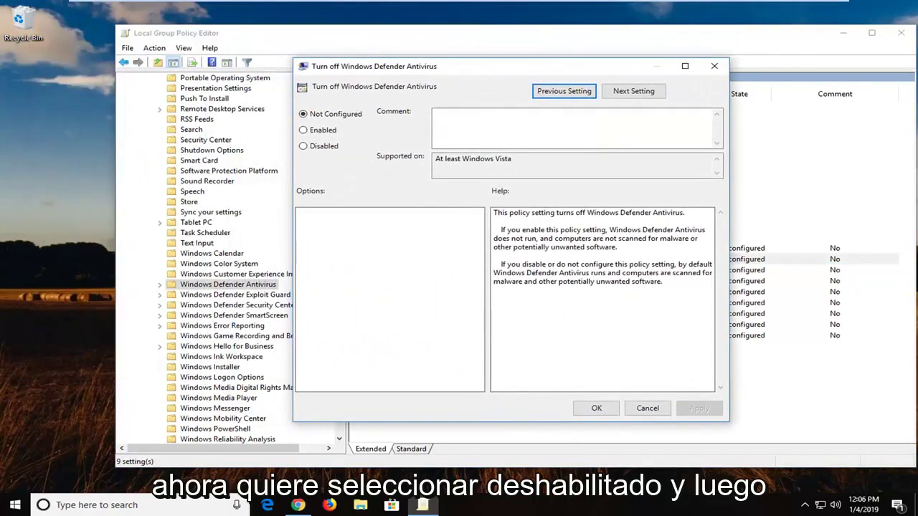
click(303, 146)
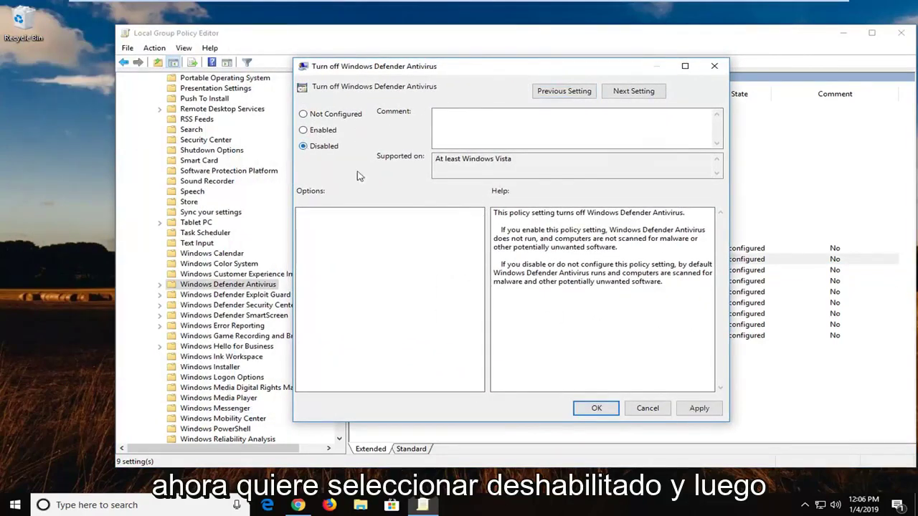
click(692, 409)
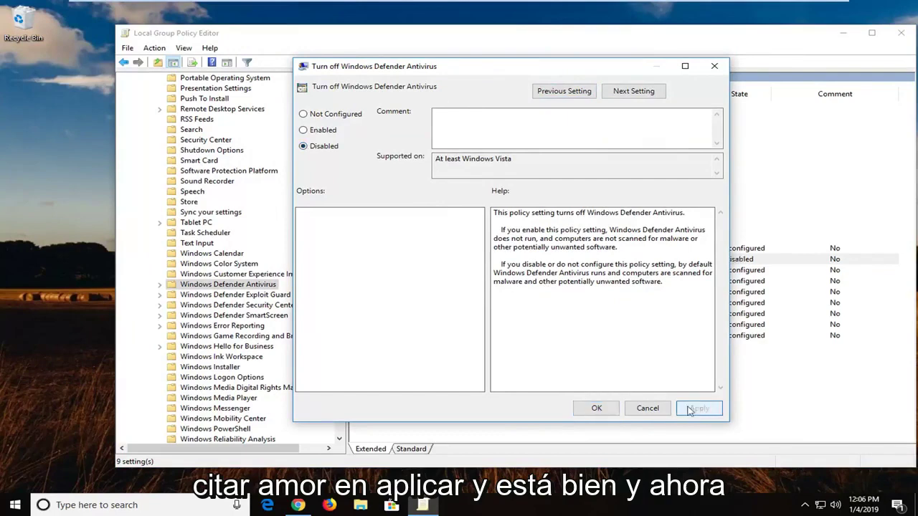
click(596, 408)
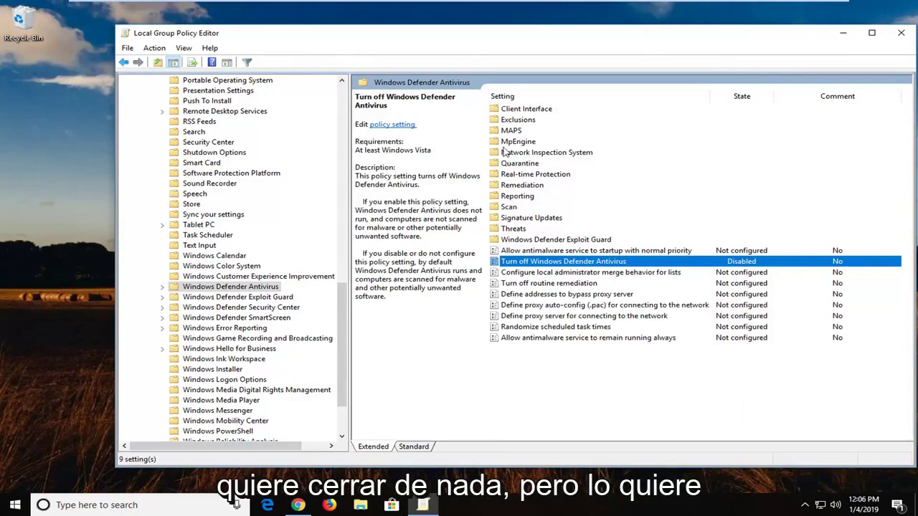
click(527, 110)
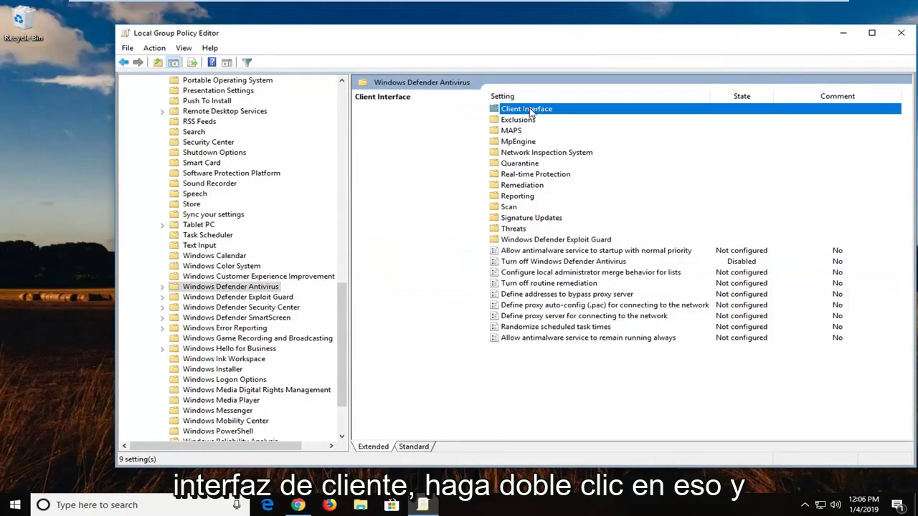
In the Client Interface folder, set Enable headless UI mode to Disabled and apply it
double_click(530, 111)
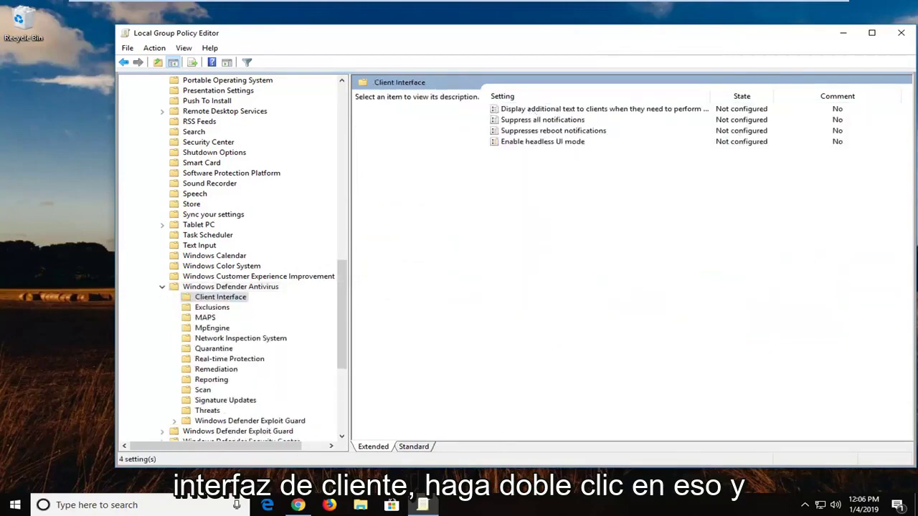
double_click(534, 142)
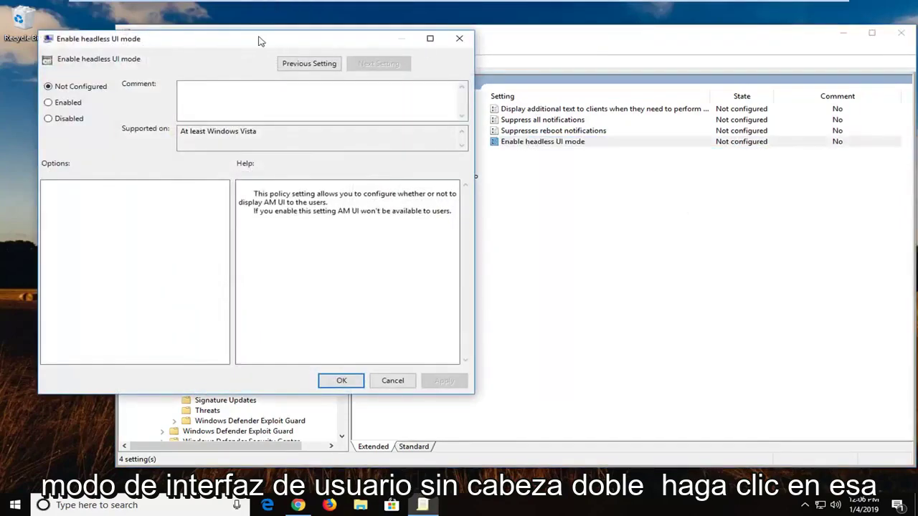
drag(260, 39, 551, 63)
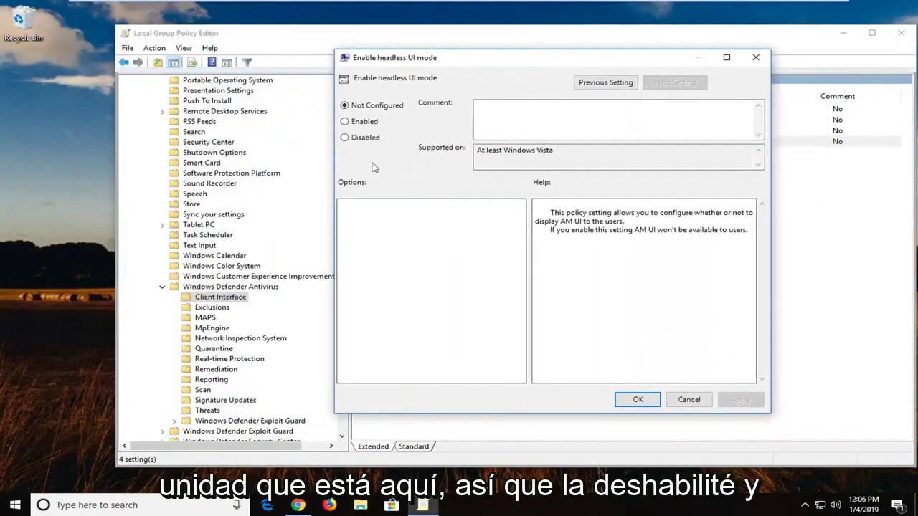
click(367, 140)
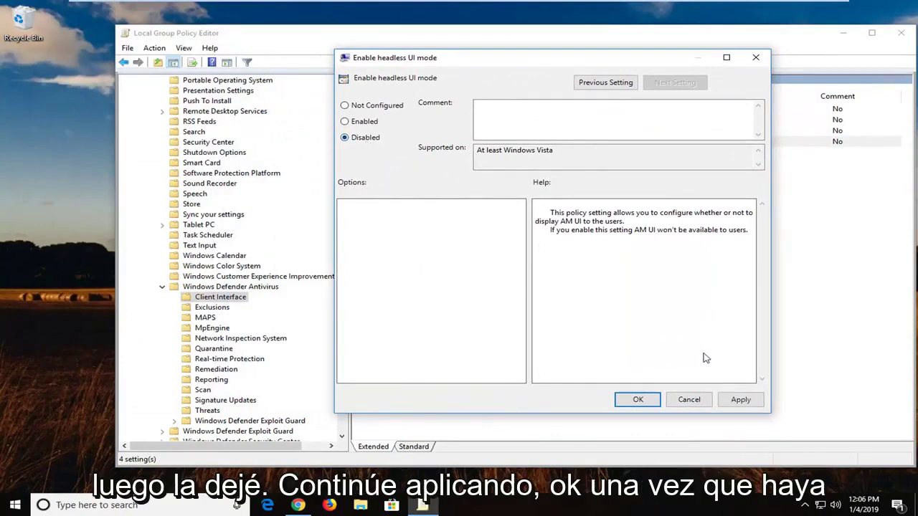
click(740, 400)
click(638, 399)
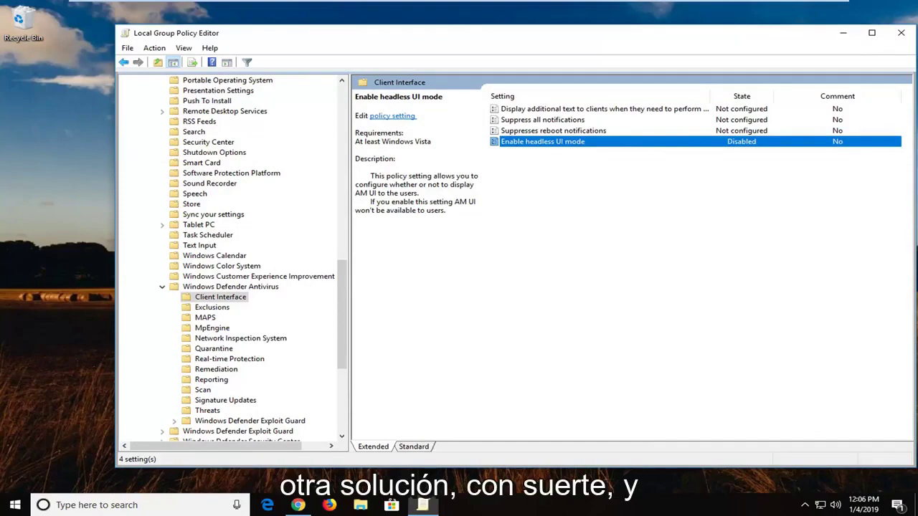
Close the editor and launch Command Prompt as administrator via a Start search for cmd
click(900, 32)
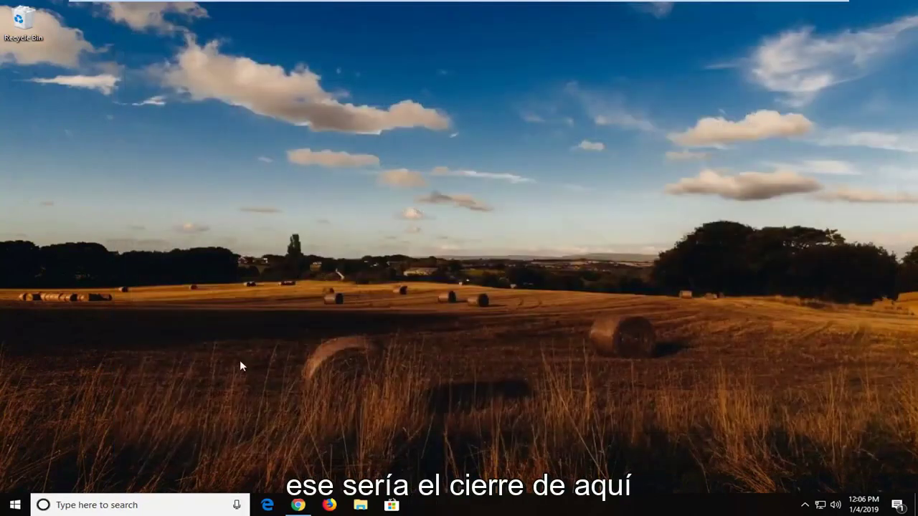
click(17, 507)
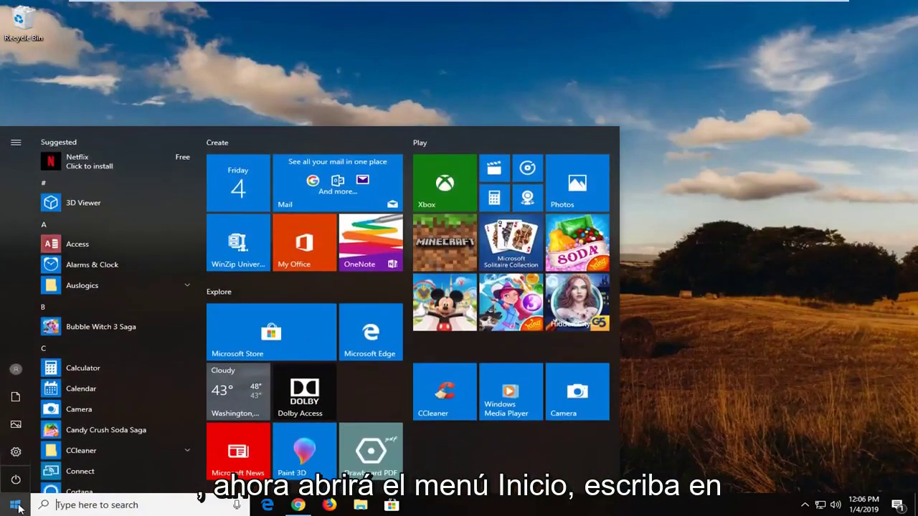
text(cmd)
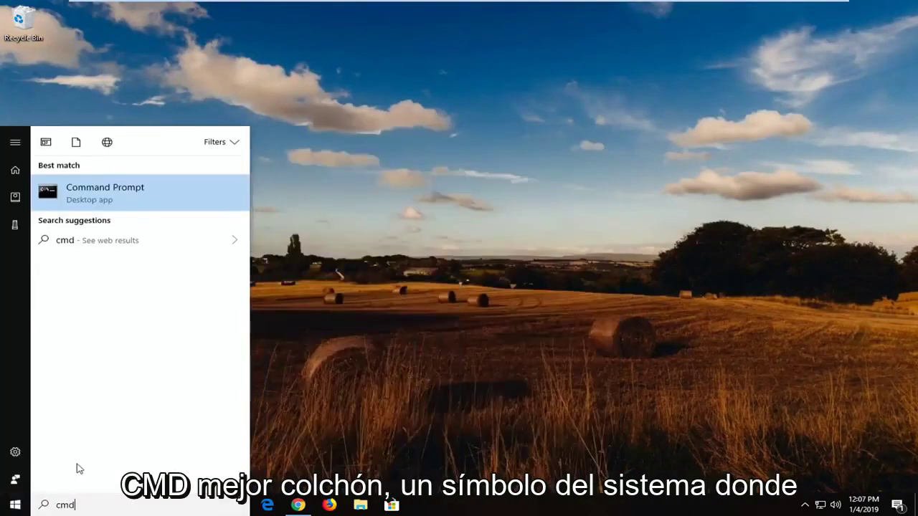
right_click(118, 189)
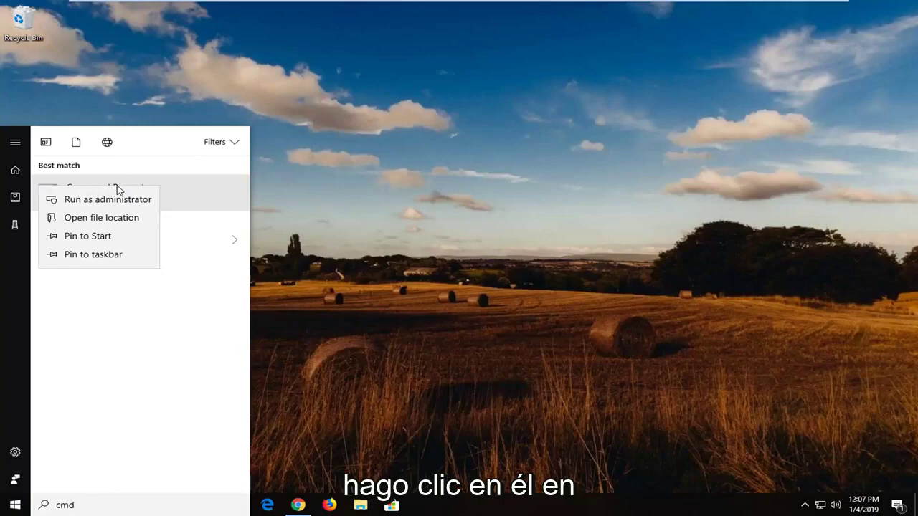
click(108, 200)
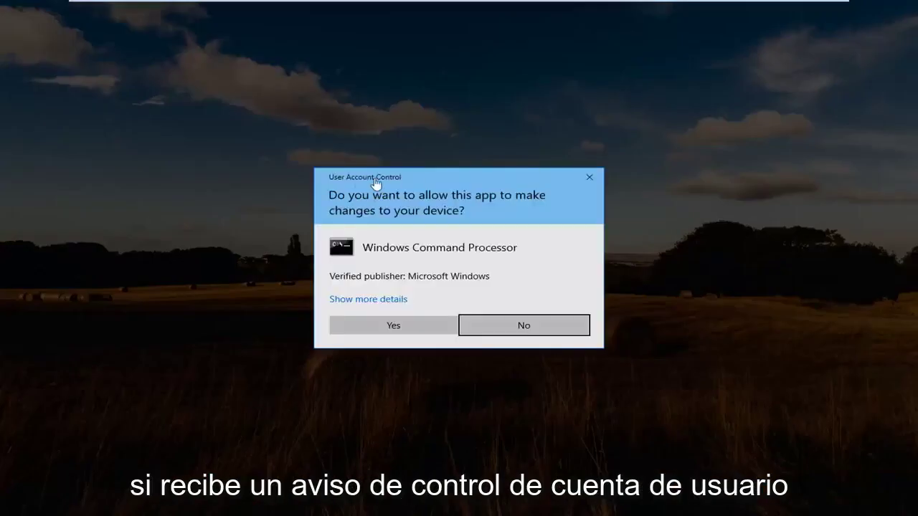
click(399, 326)
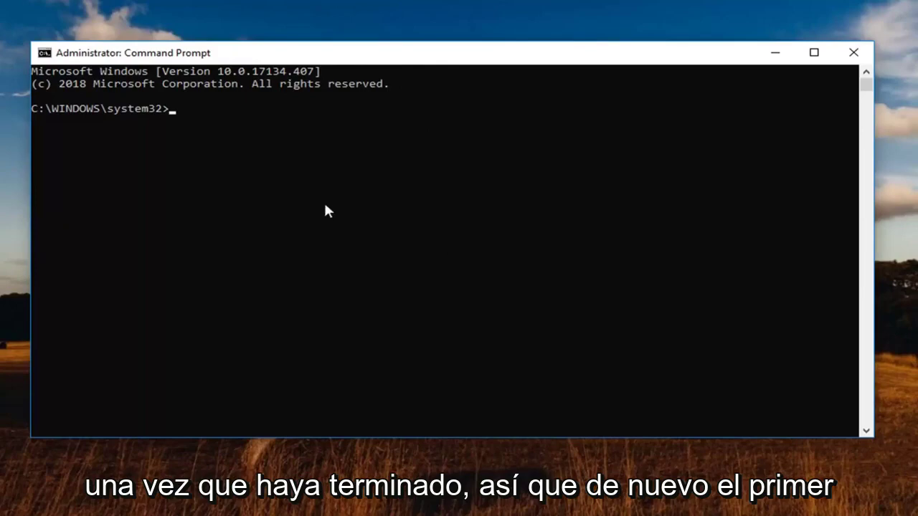
Paste and run 'net user administrator /active:yes', then close the console
right_click(380, 56)
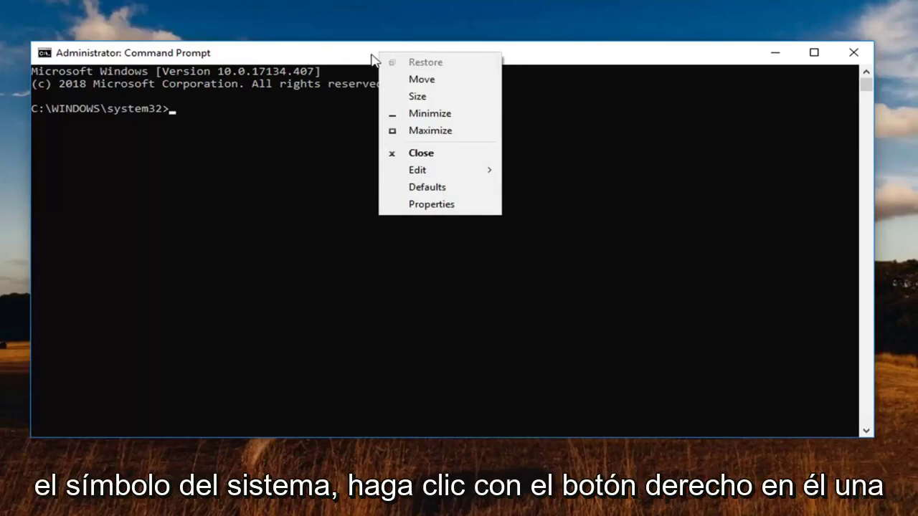
click(436, 175)
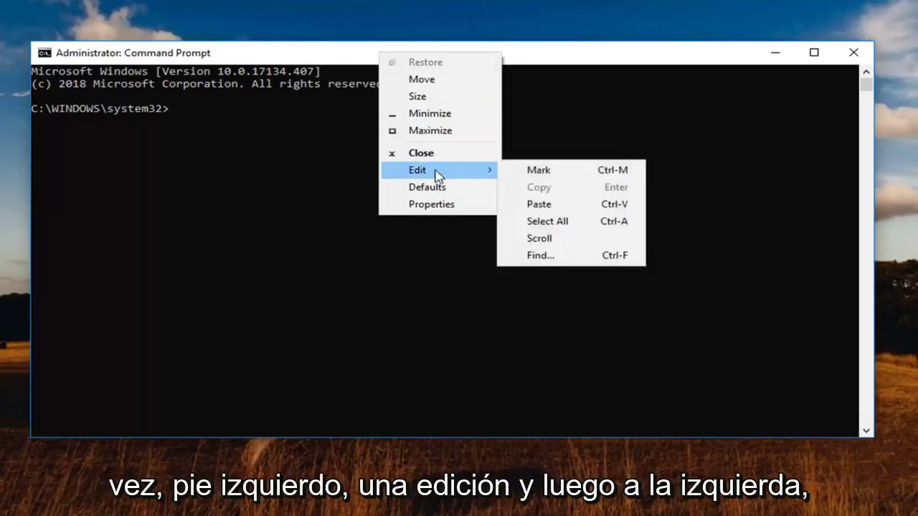
click(542, 208)
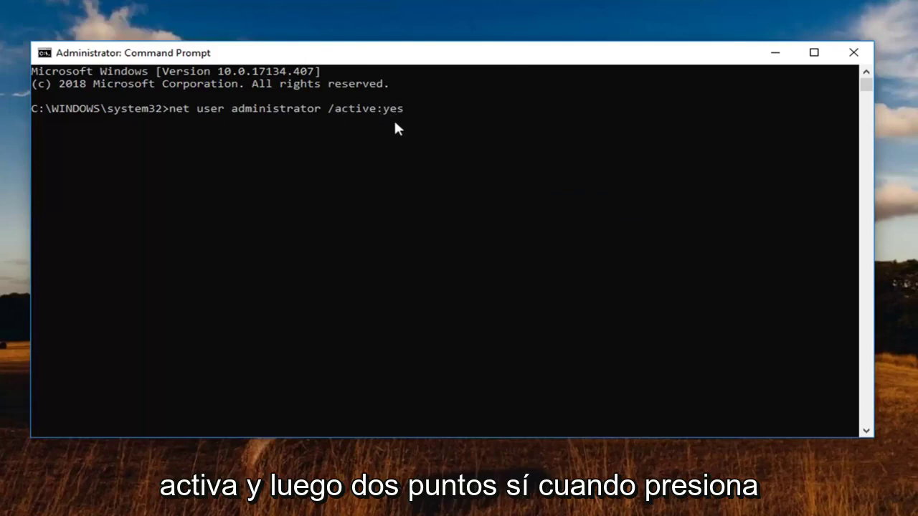
key(Return)
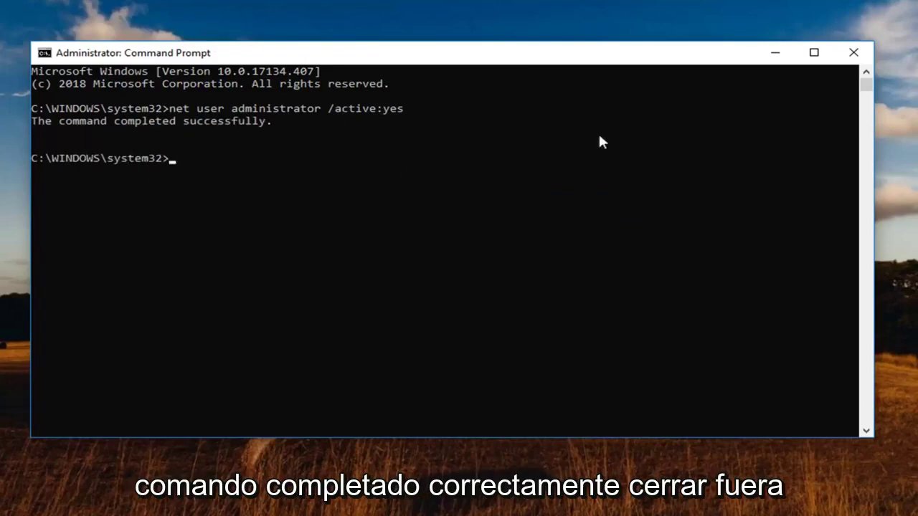
click(853, 52)
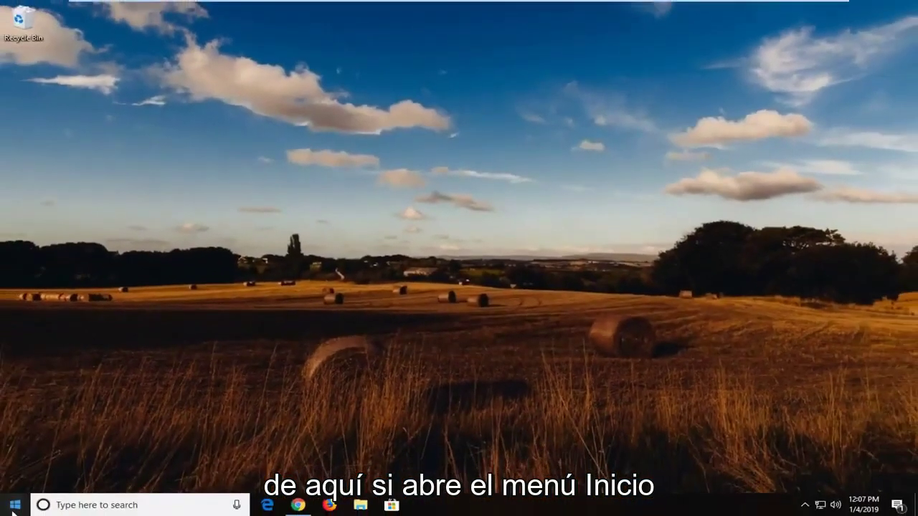
click(13, 510)
click(15, 479)
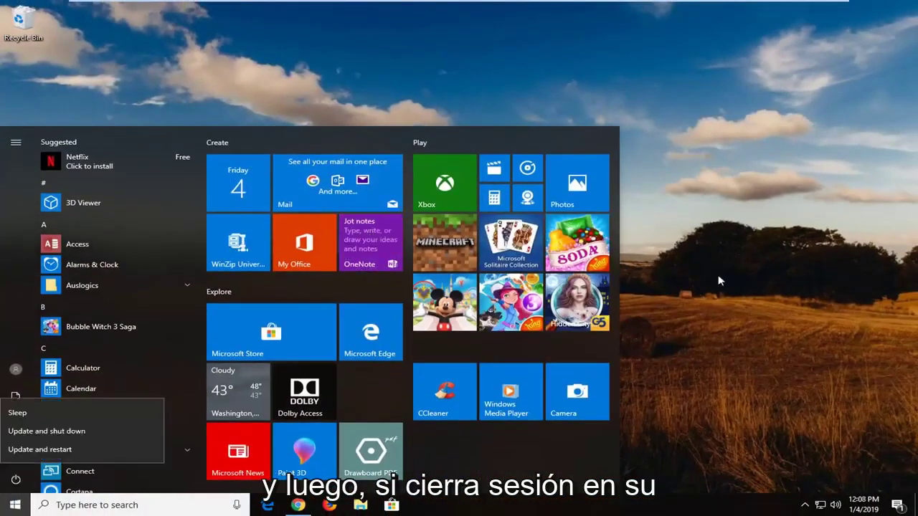
click(721, 281)
click(429, 112)
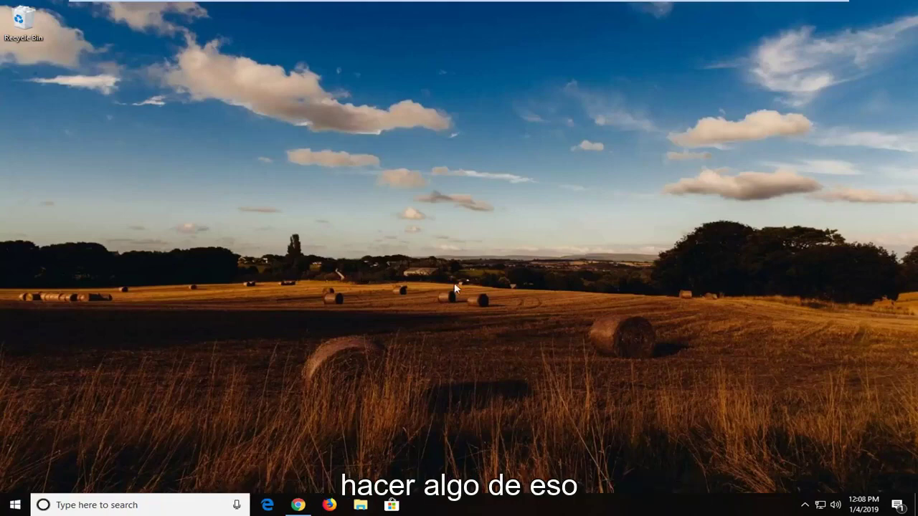
Search cmd from Start and launch Command Prompt as administrator, approving UAC
click(15, 505)
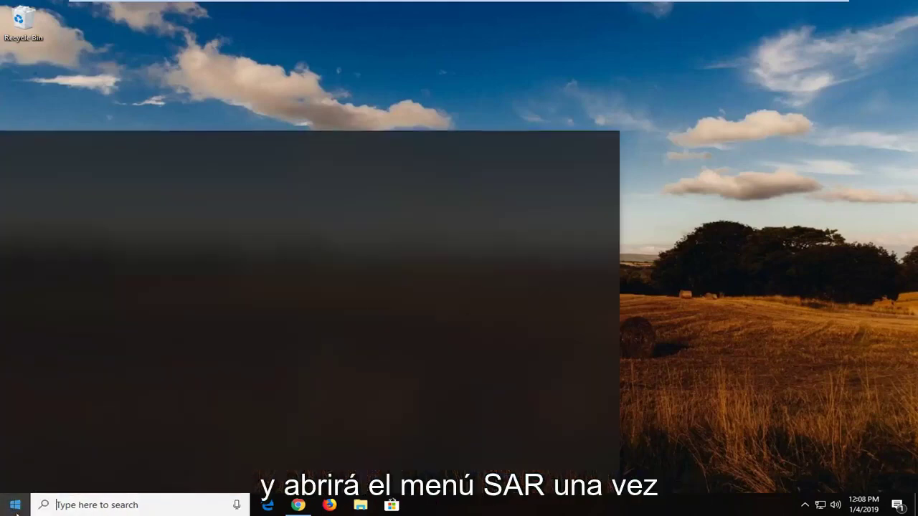
text(cmd)
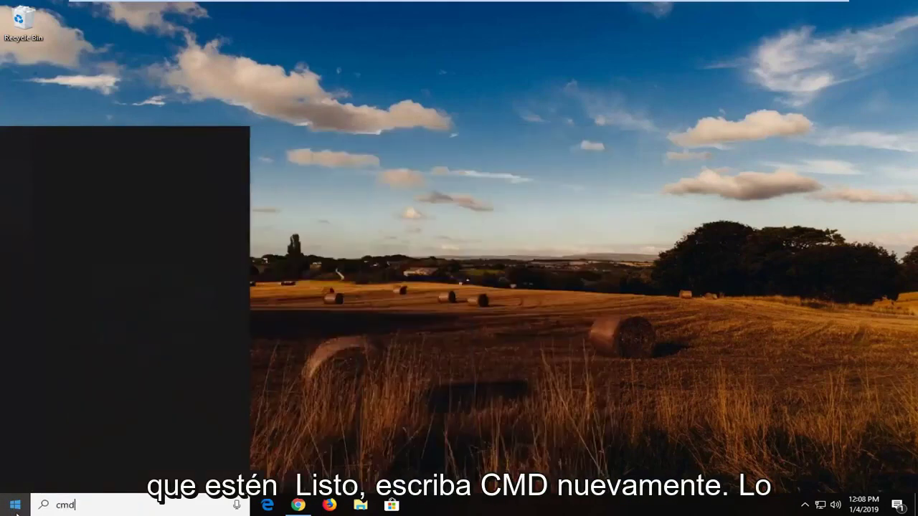
right_click(95, 200)
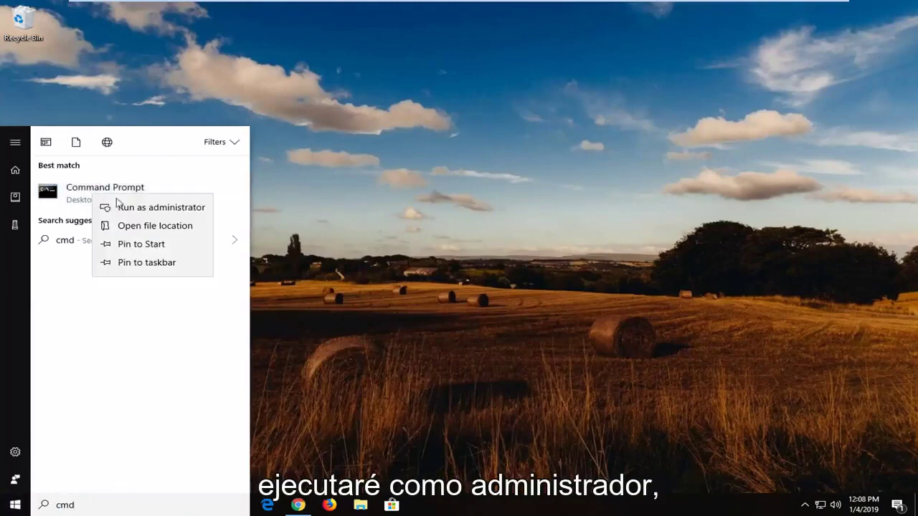
click(125, 208)
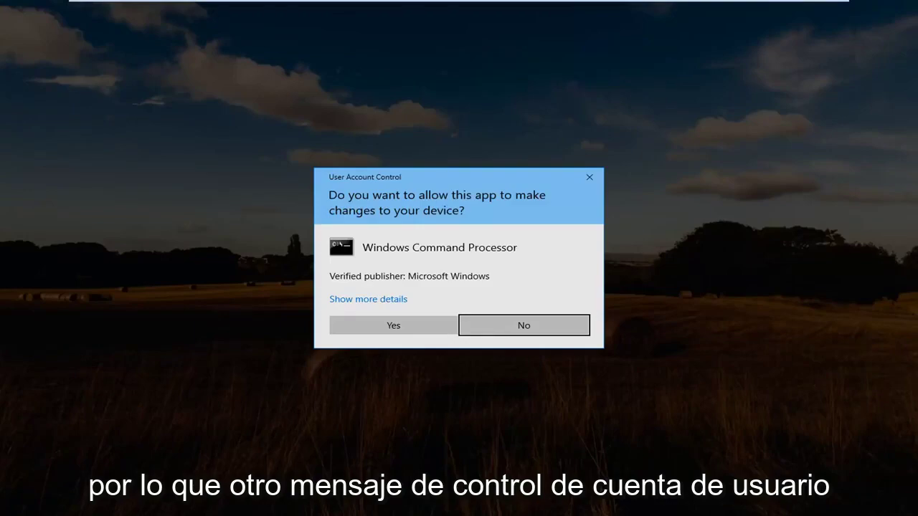
click(405, 327)
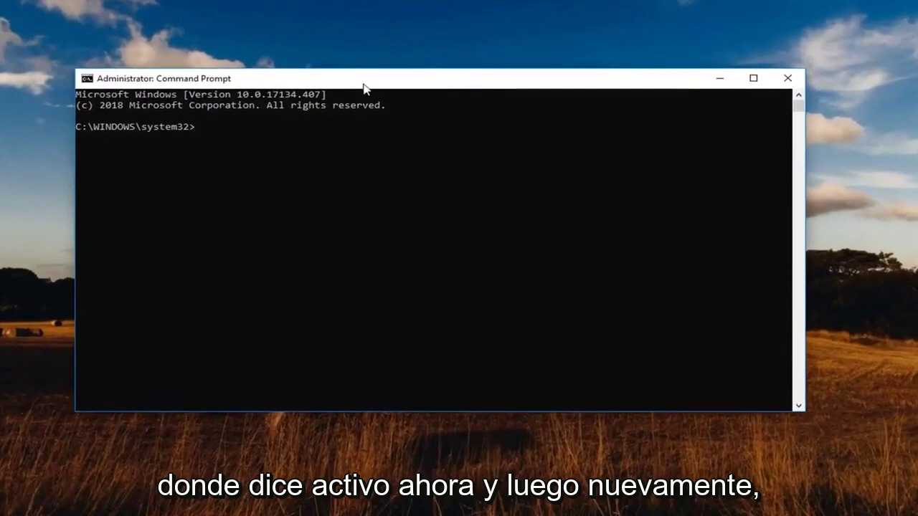
Paste and run 'net user administrator /active:no', then close the console
right_click(364, 84)
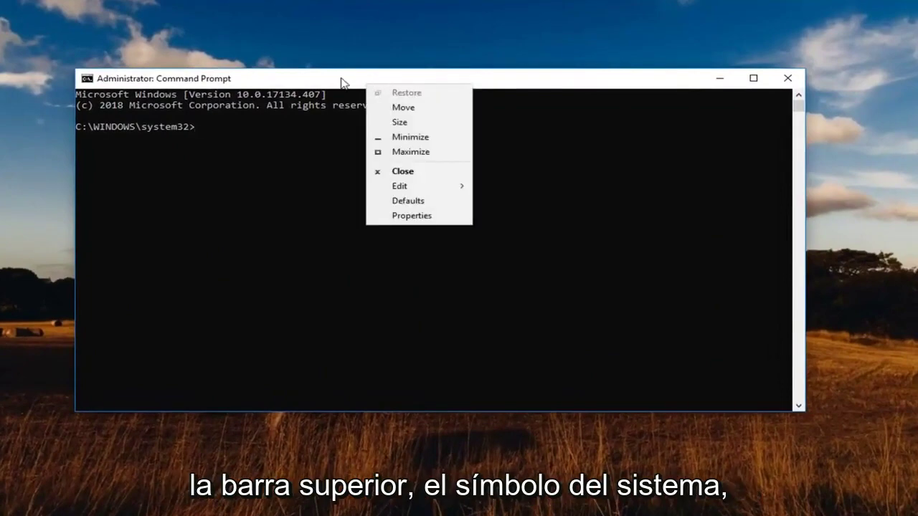
mouse_move(406, 186)
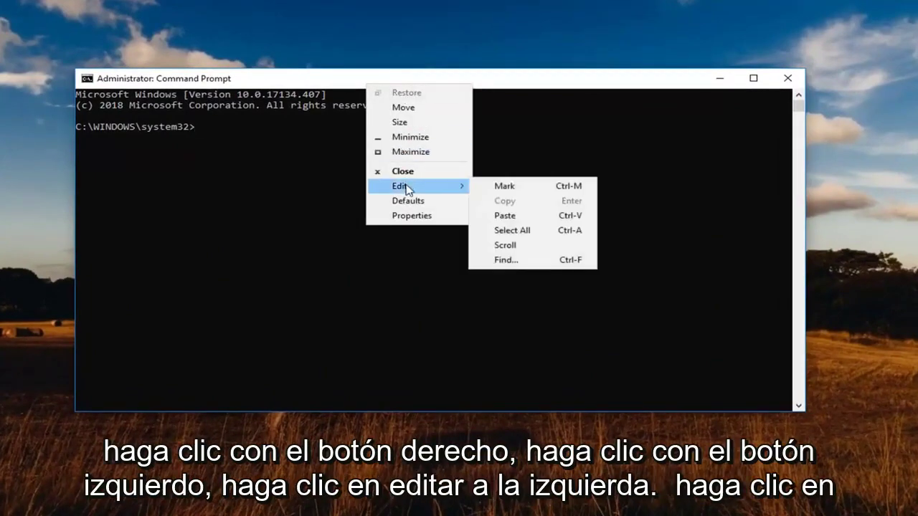
click(518, 216)
key(Return)
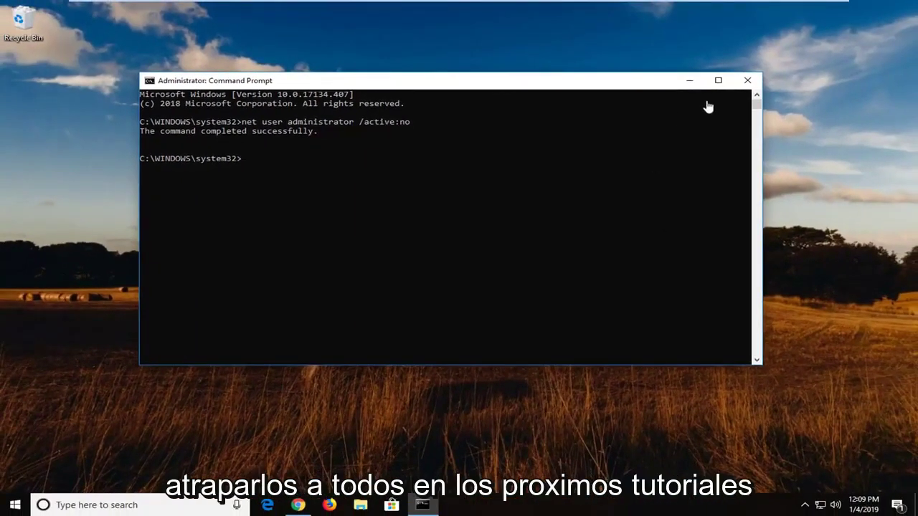
click(748, 80)
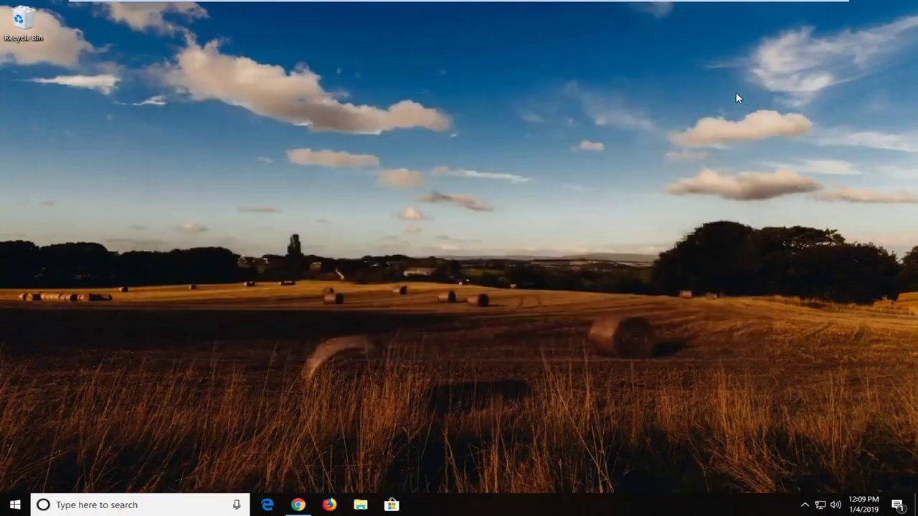